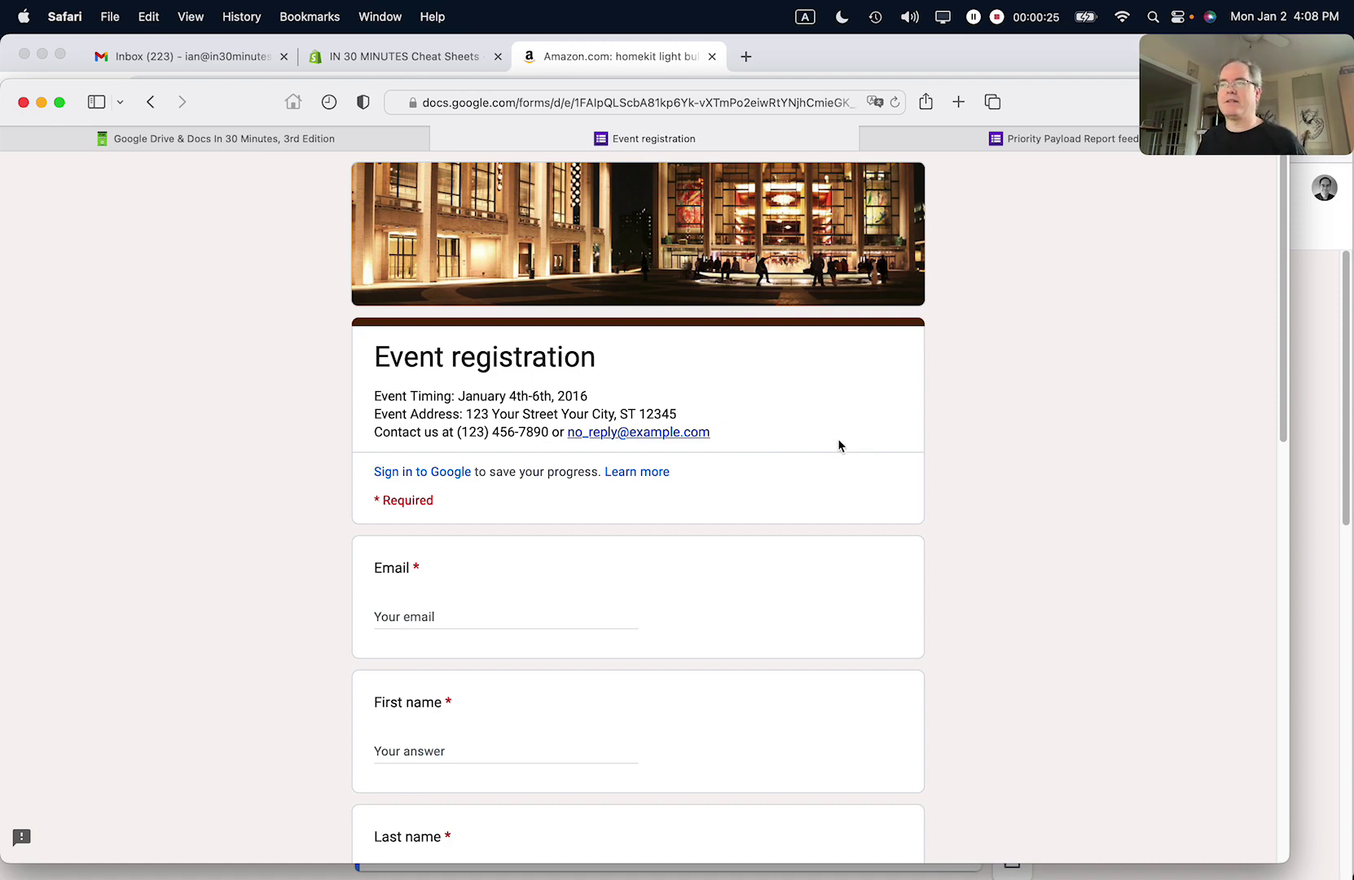
# Turn off Accepting responses for the Event registration form from its Responses summary
pyautogui.press('super+Tab')
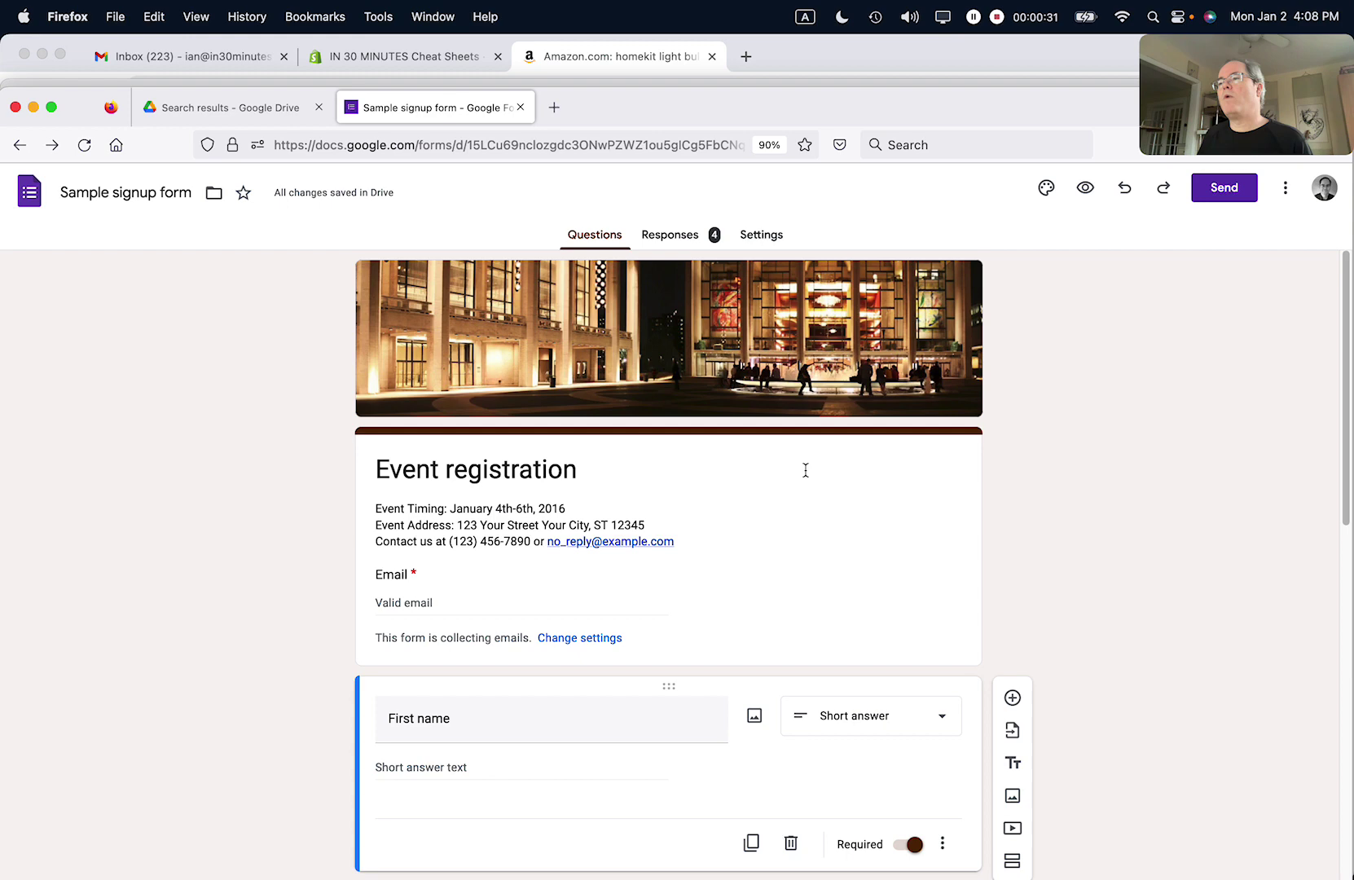
pyautogui.click(670, 235)
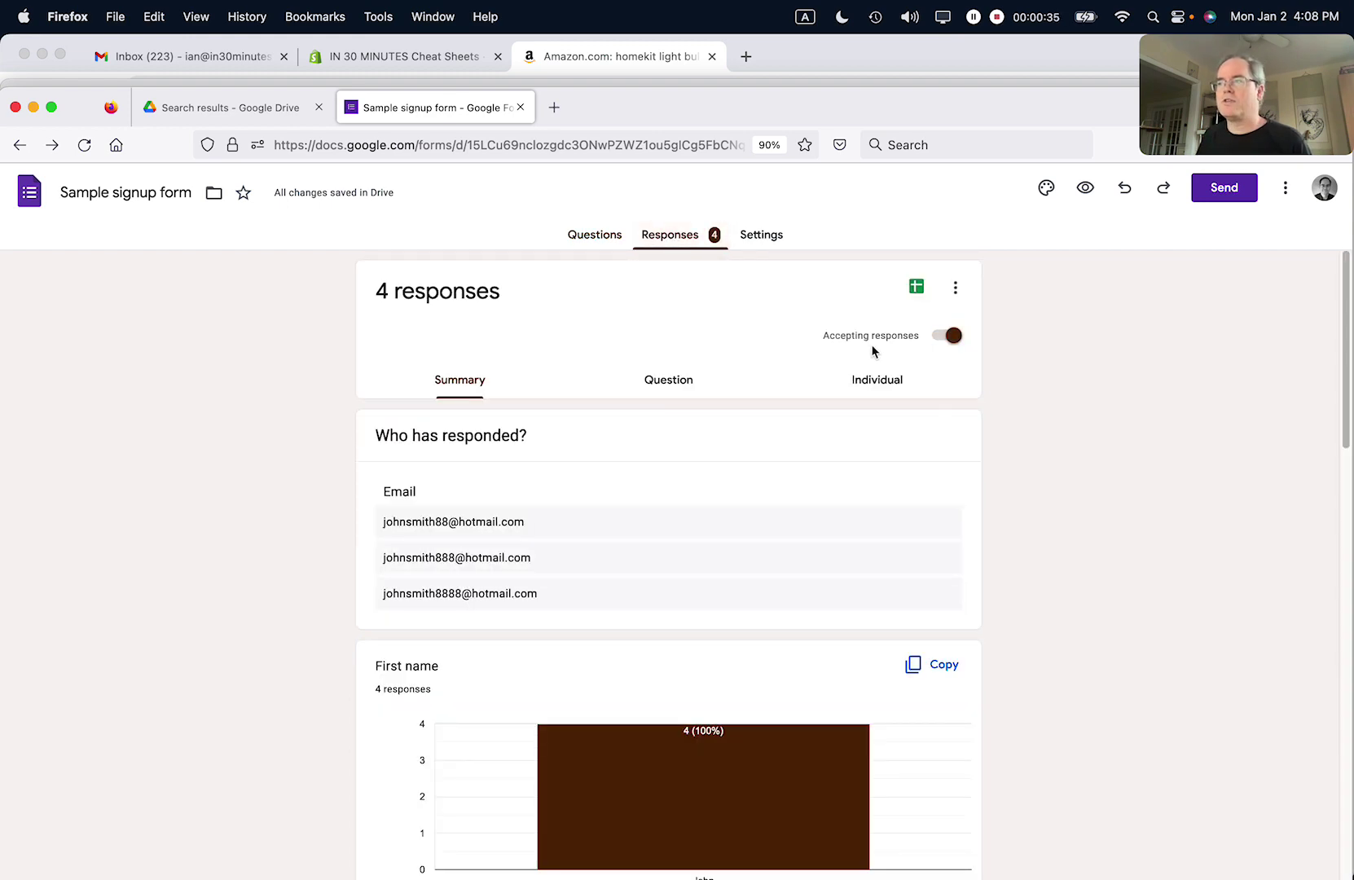
pyautogui.moveTo(824, 335); pyautogui.dragTo(915, 341)
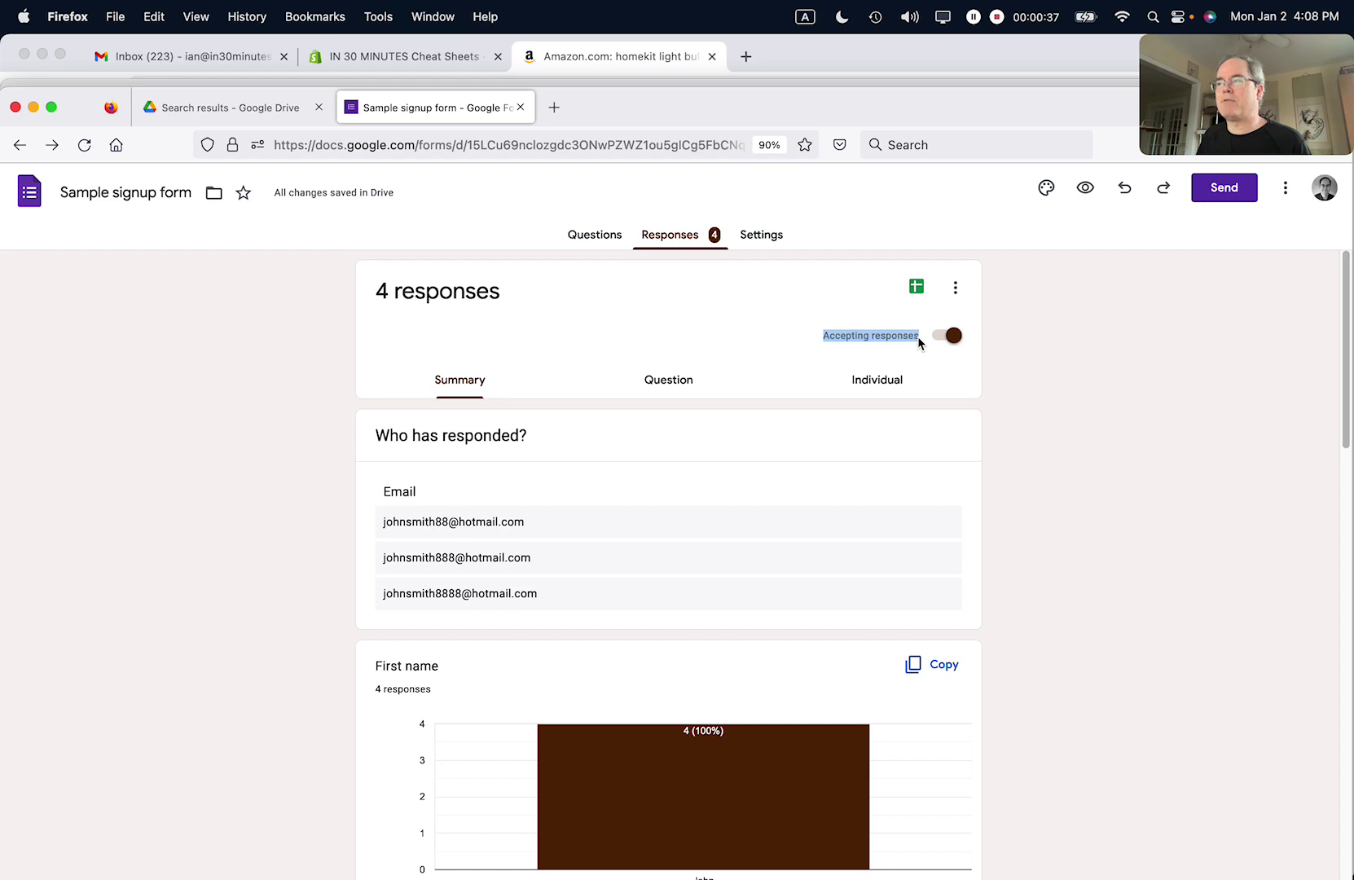
pyautogui.click(952, 335)
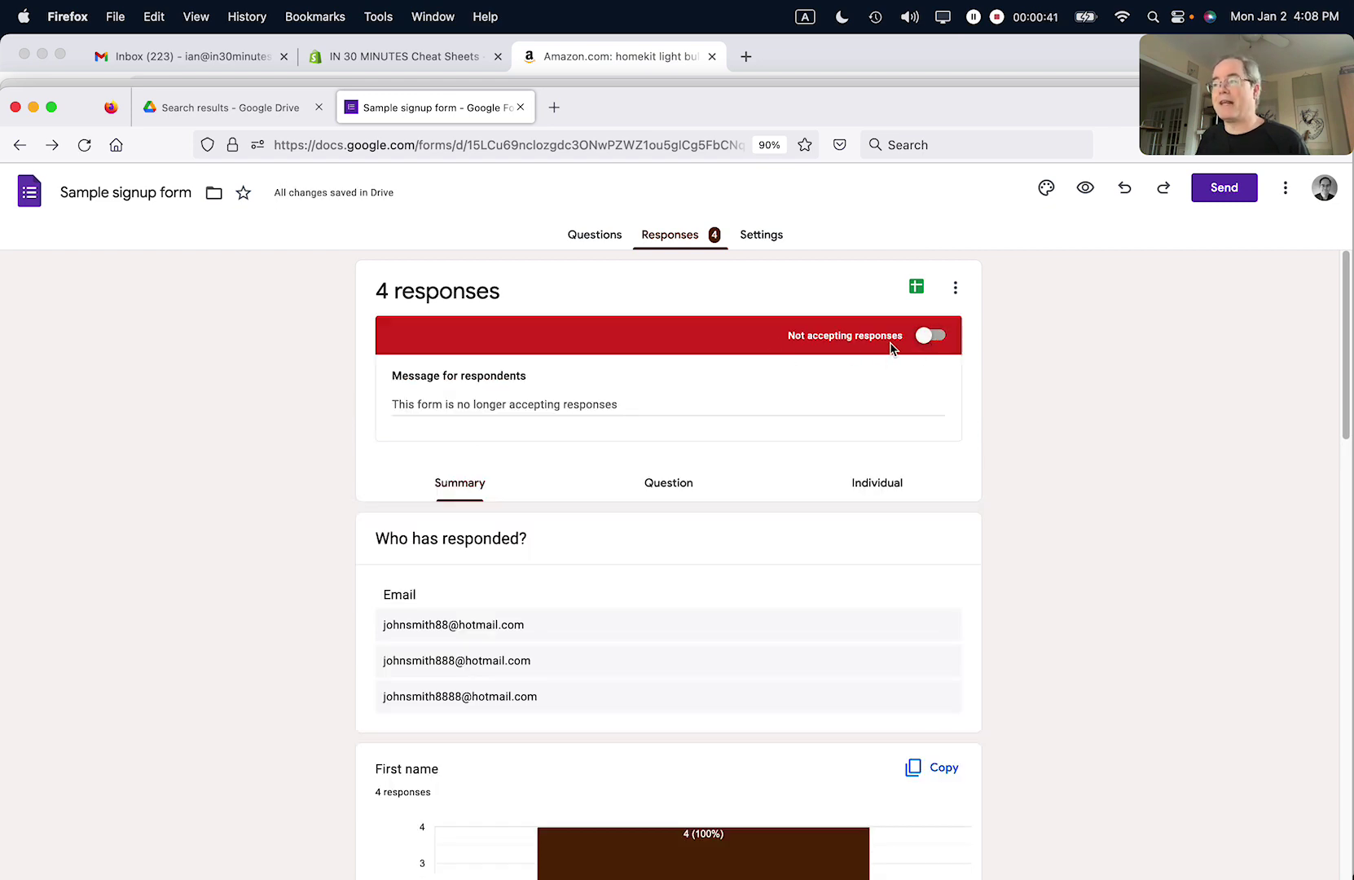
# Reload the live Event registration form in Safari to confirm it's closed
pyautogui.press('super+Tab')
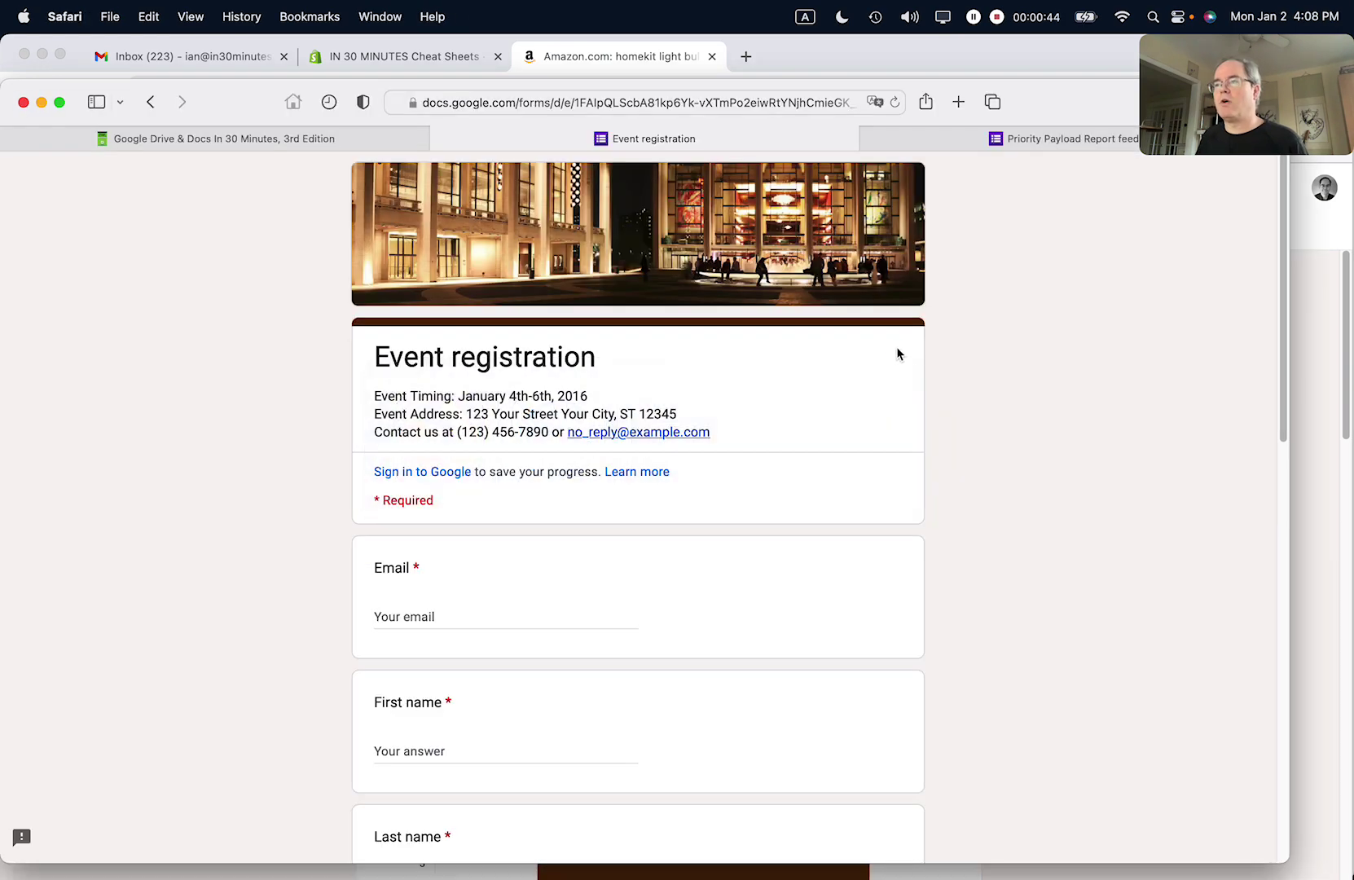
pyautogui.press('super+r')
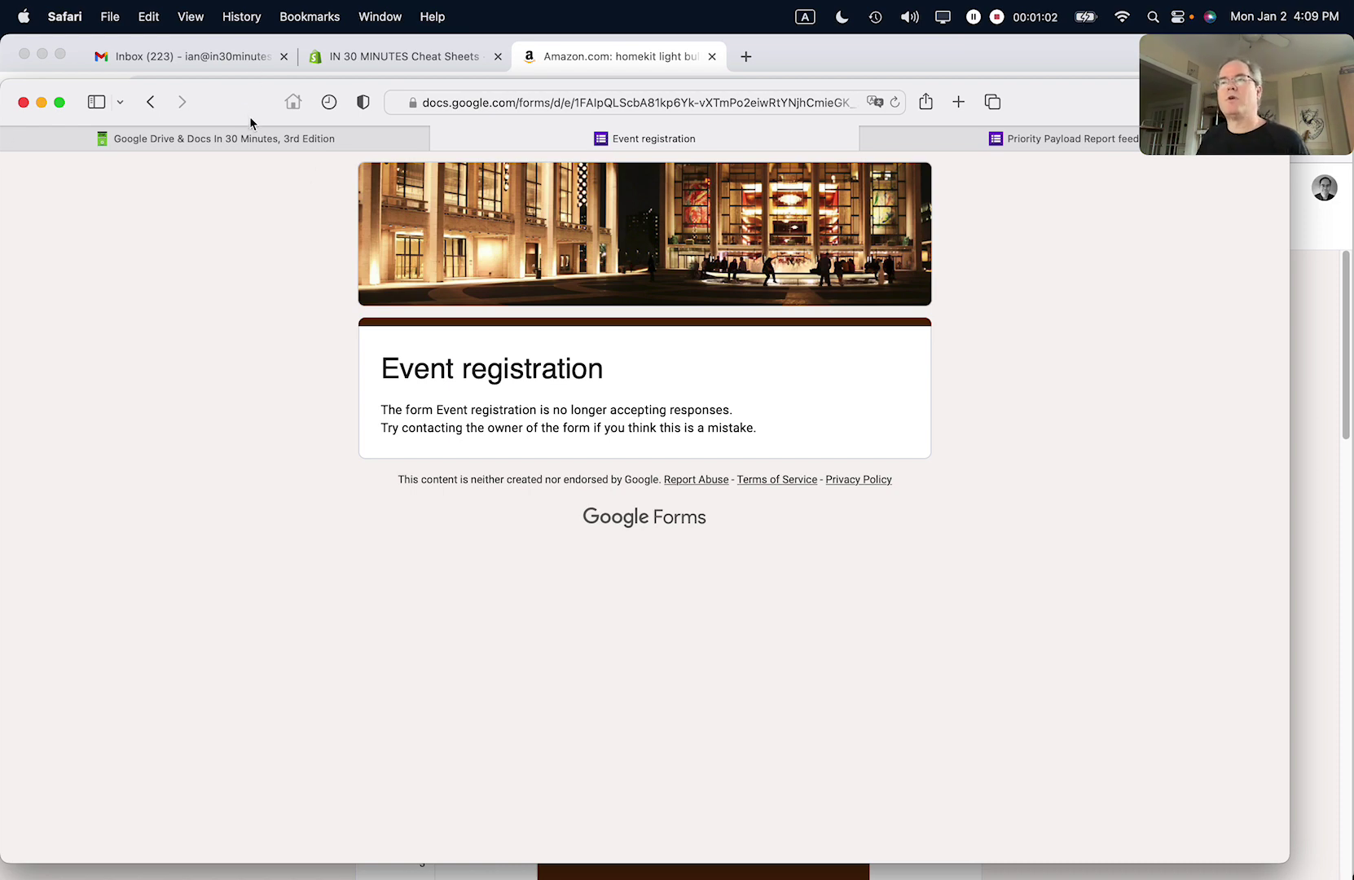
# Switch to the 'Google Drive & Docs In 30 Minutes, 3rd Edition' Safari tab
pyautogui.click(249, 137)
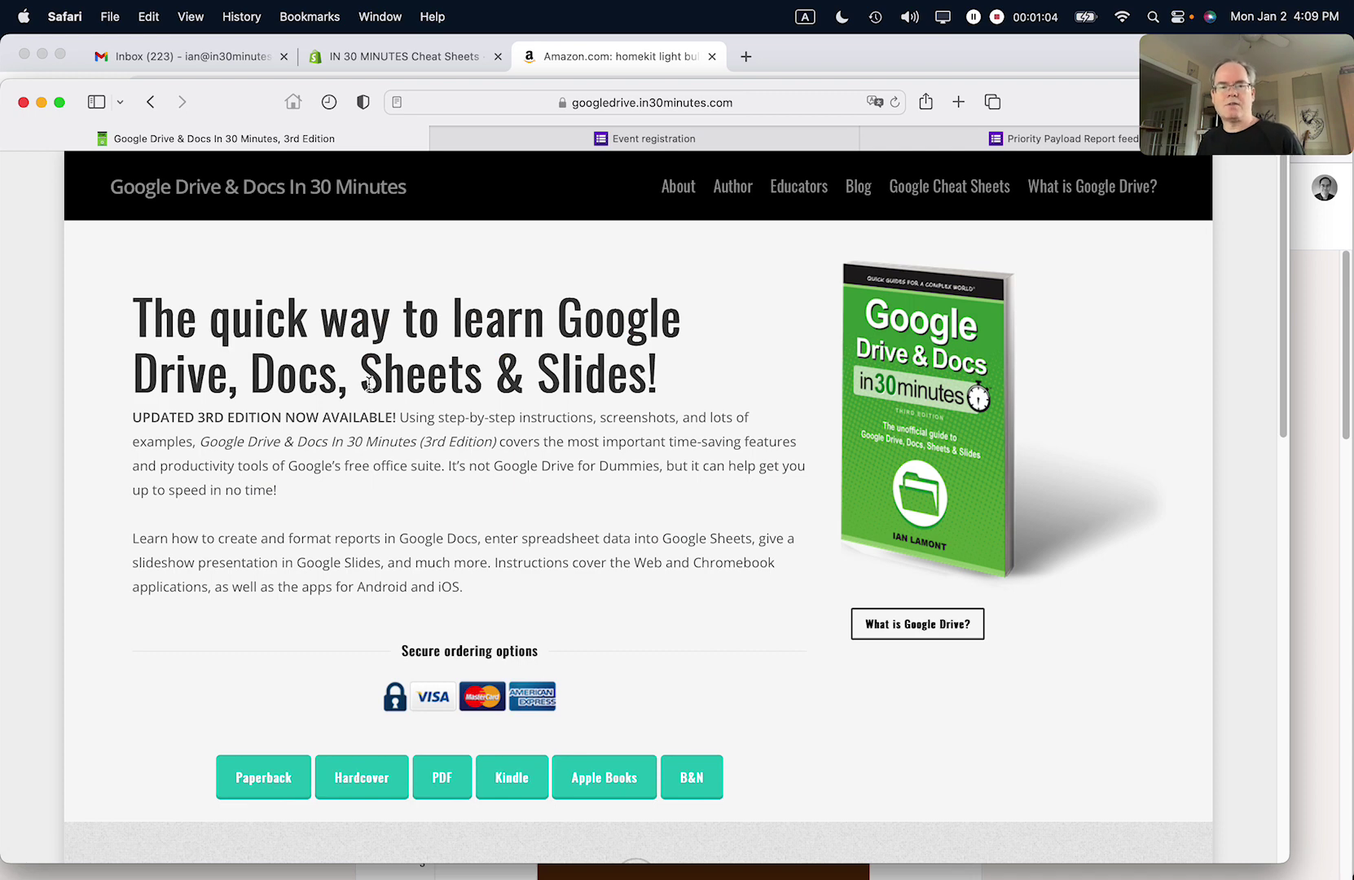